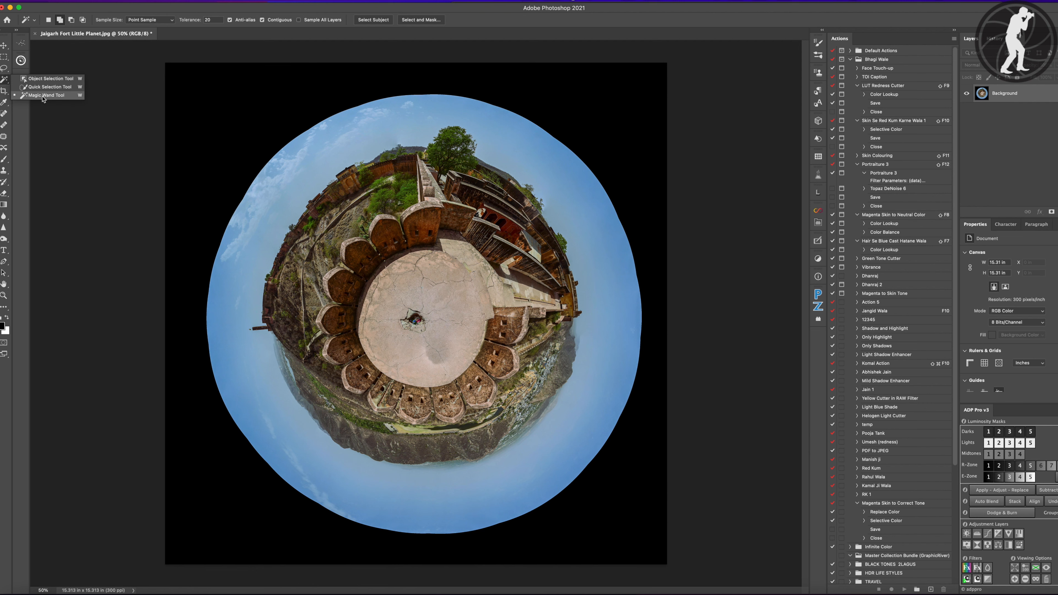
Select the black area surrounding the circular planet with the Magic Wand.
click(218, 125)
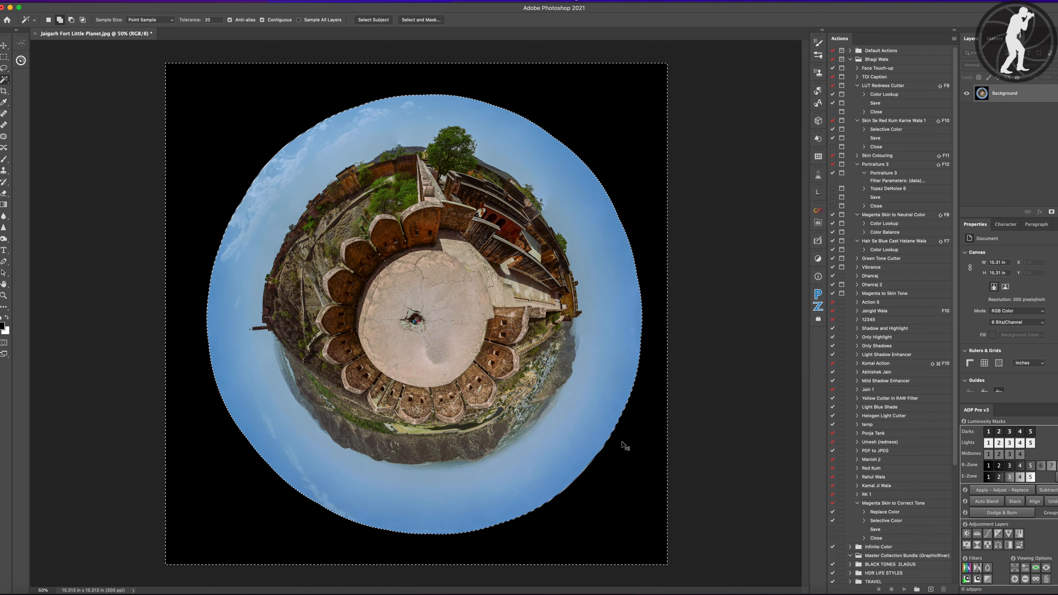
key(super+1)
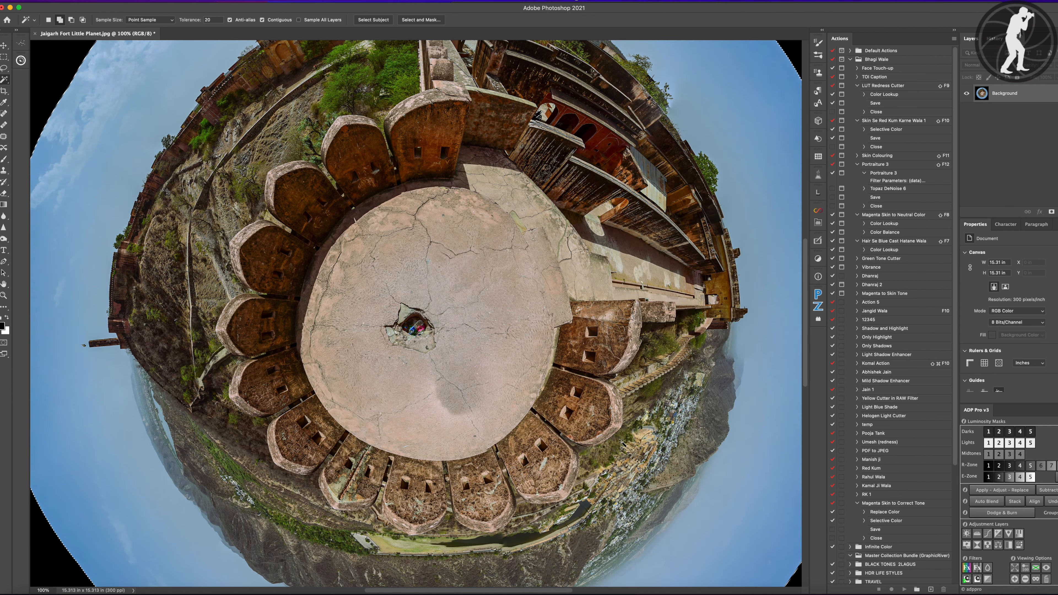
click(954, 29)
drag(705, 354, 639, 293)
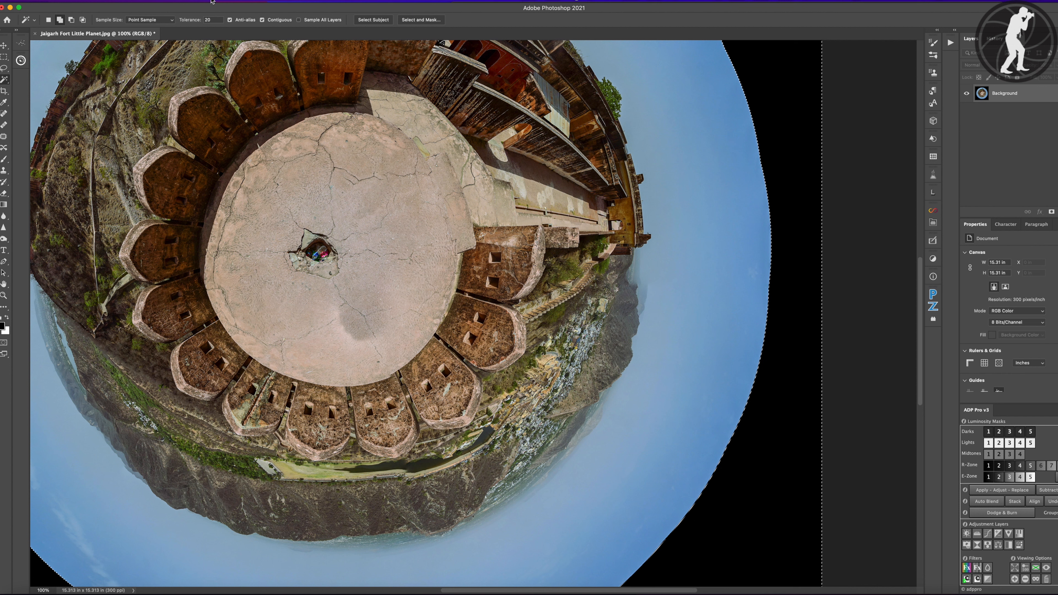
Expand the background selection by 2 pixels.
click(198, 1)
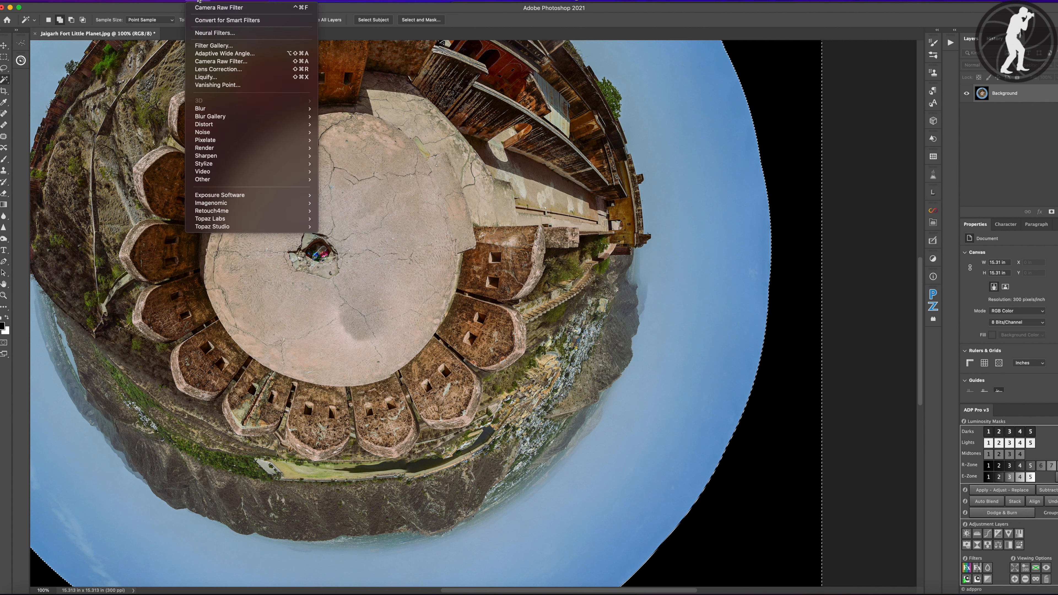
mouse_move(179, 0)
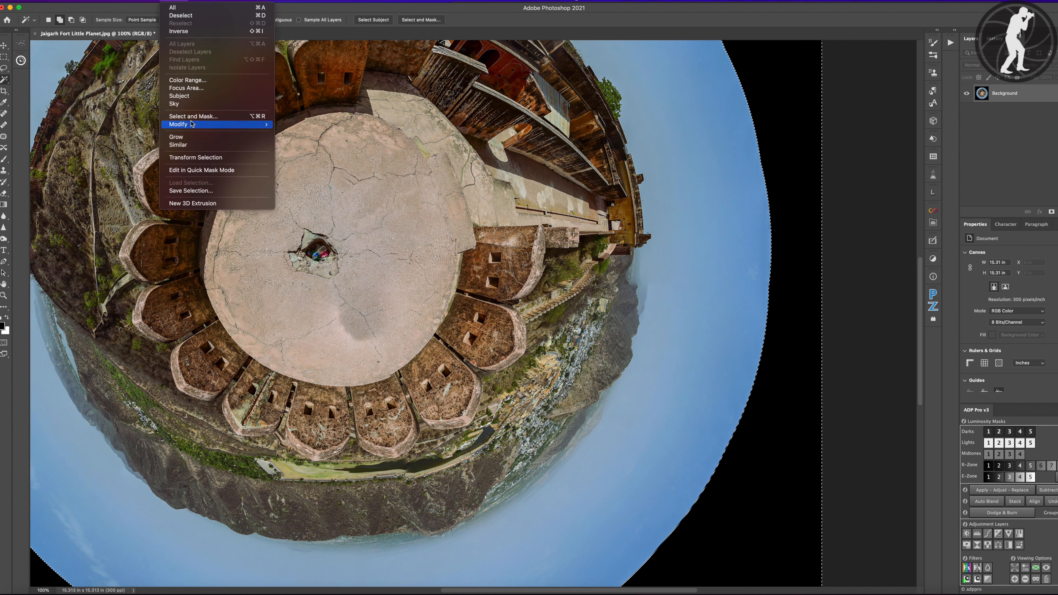
mouse_move(190, 127)
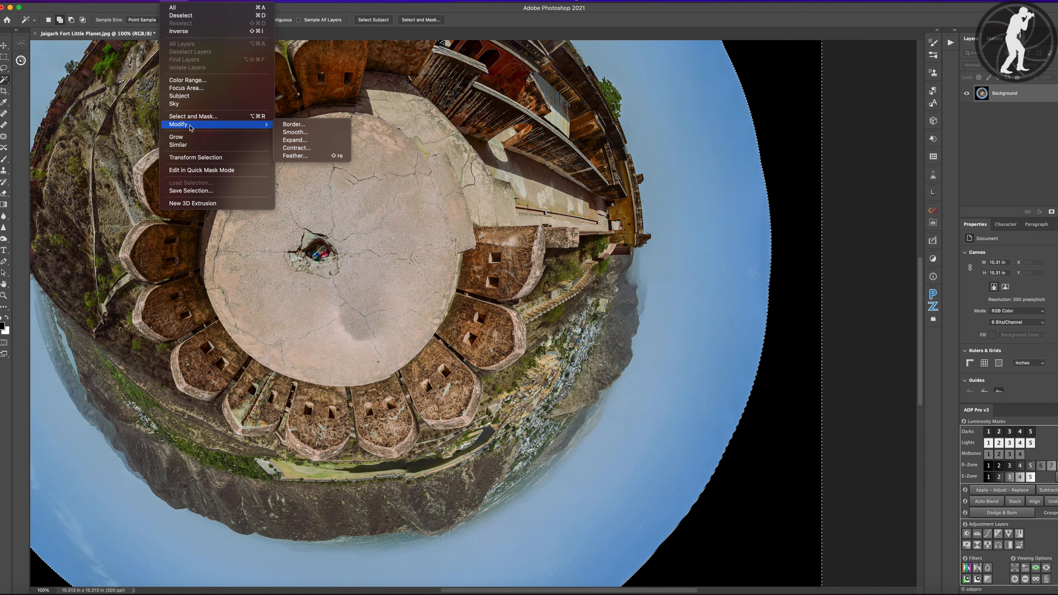
click(301, 144)
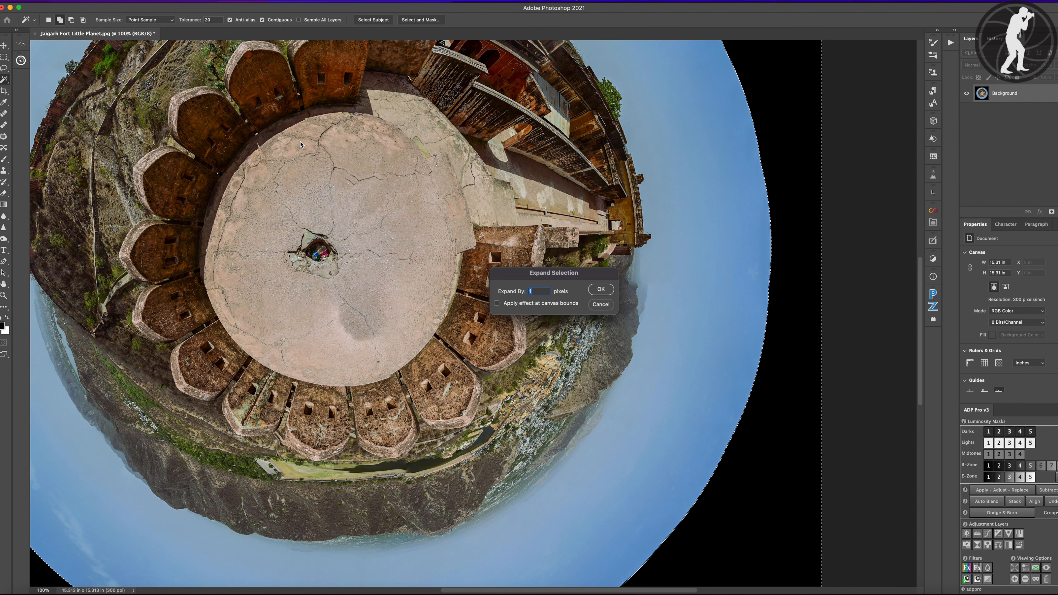
text(2)
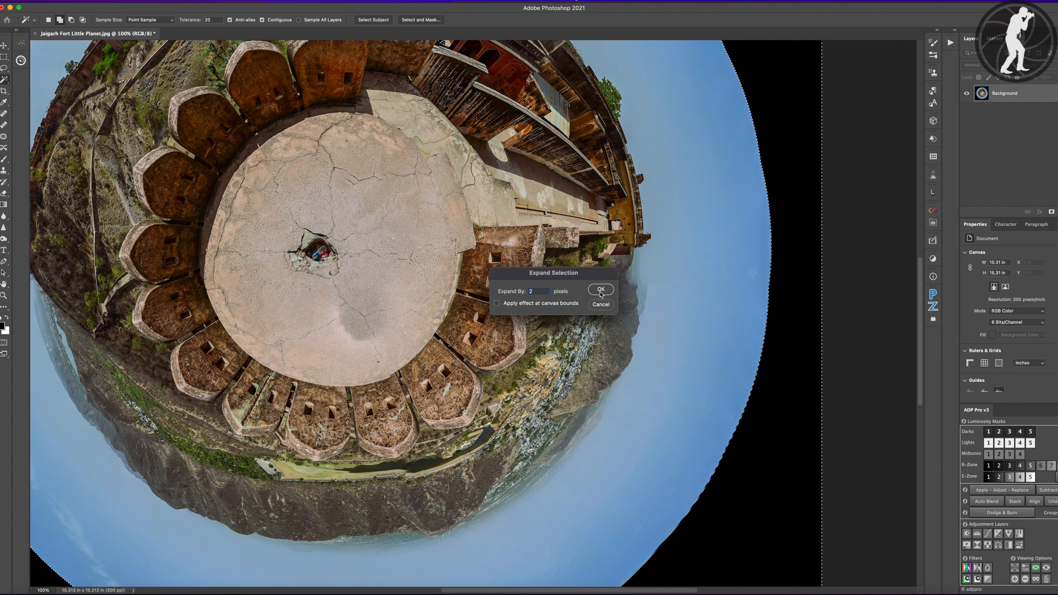
click(601, 290)
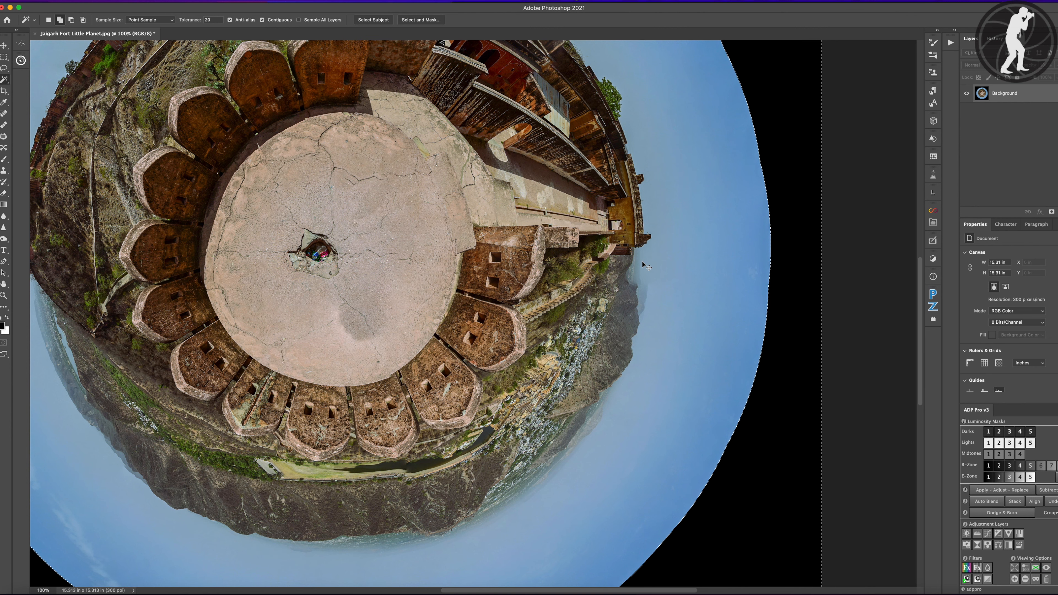
Start Content-Aware Fill on the selected background and subtract the fort from the sampling area with a brush of size 3100.
key(super+0)
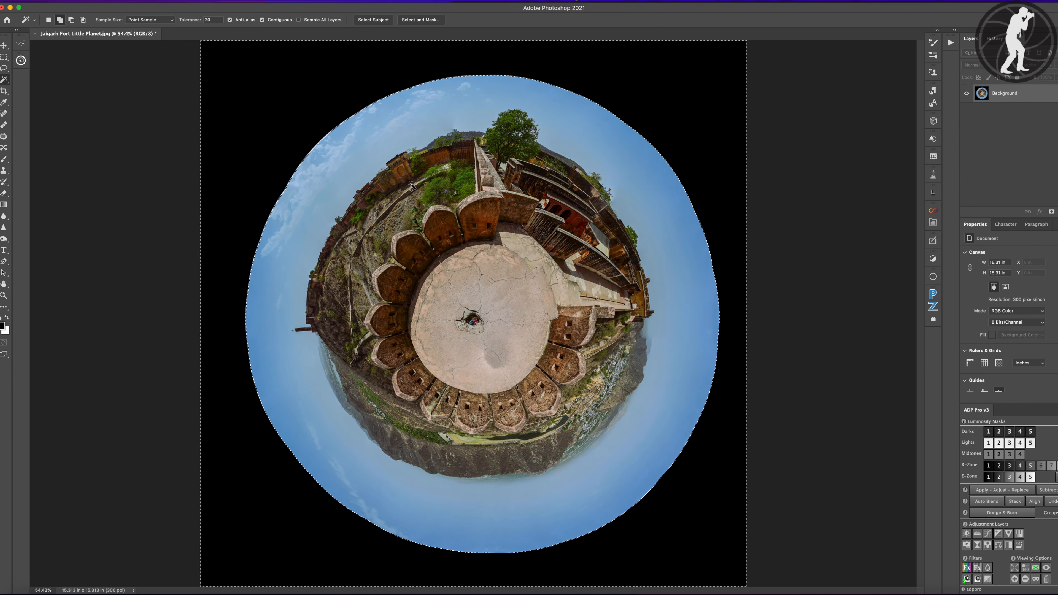
click(84, 2)
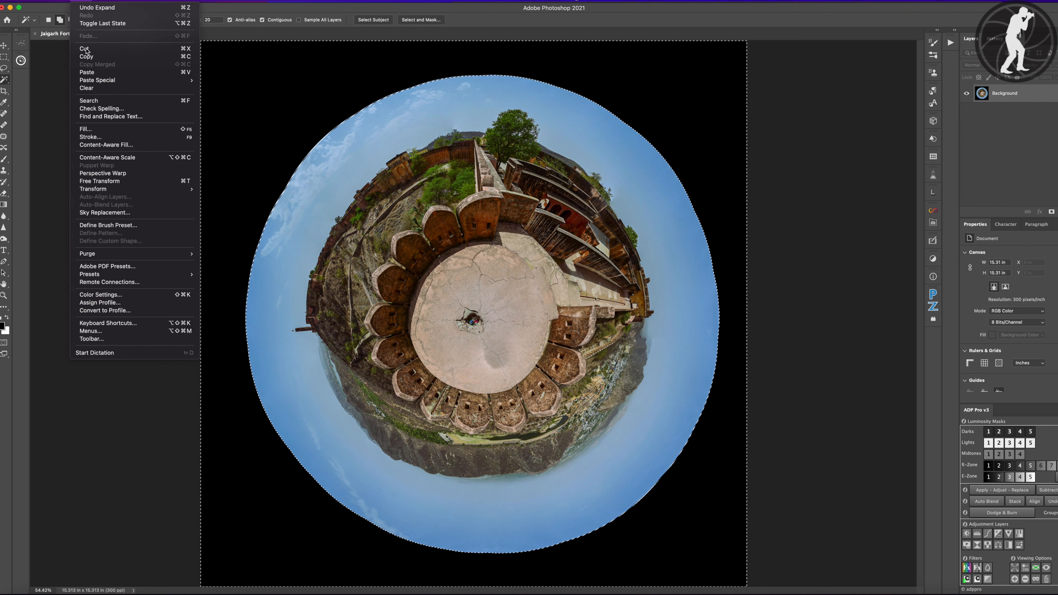
click(107, 145)
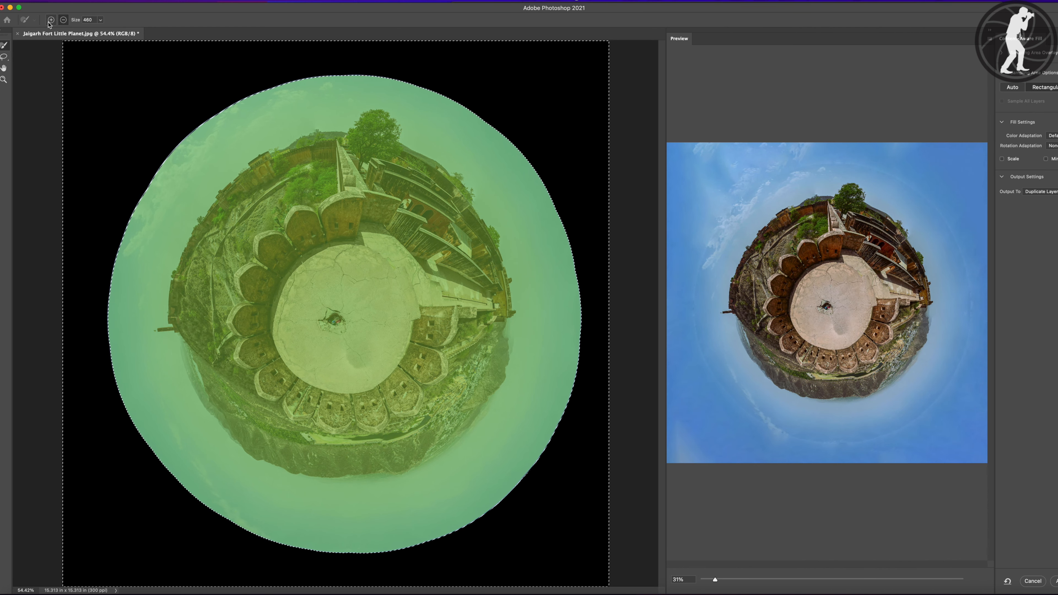
click(63, 21)
key(bracketright)
key(bracketright)
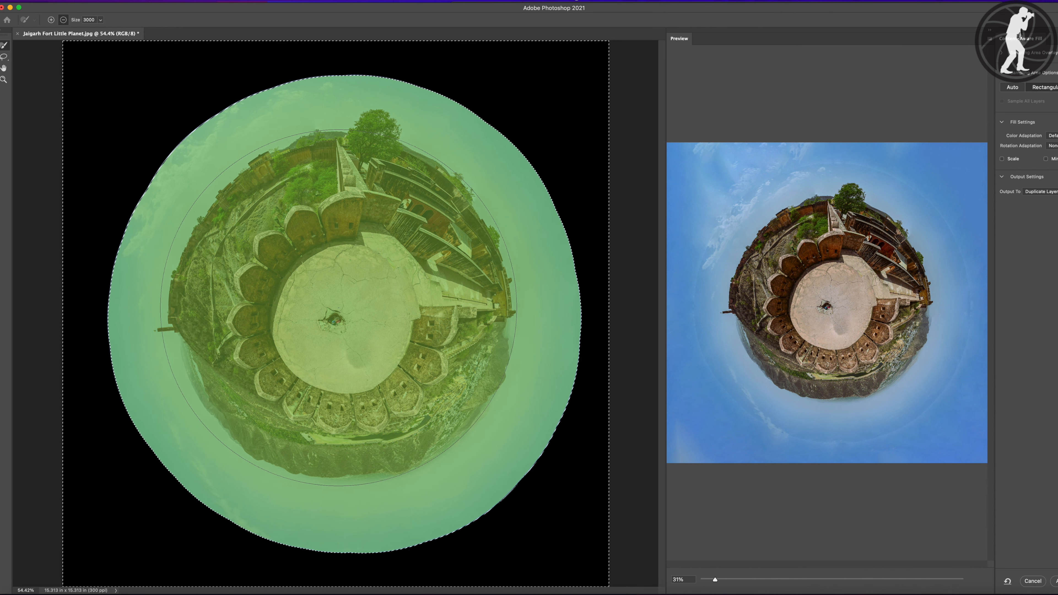
key(bracketright)
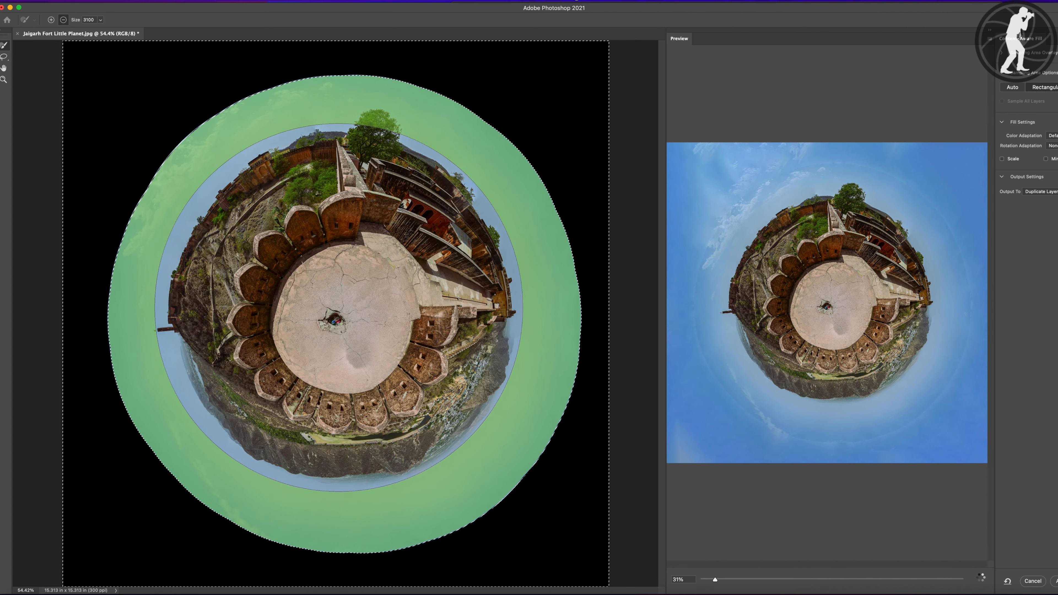
Reduce the sampling brush size, output the content-aware fill to a duplicate layer, and clear the selection.
key(bracketleft)
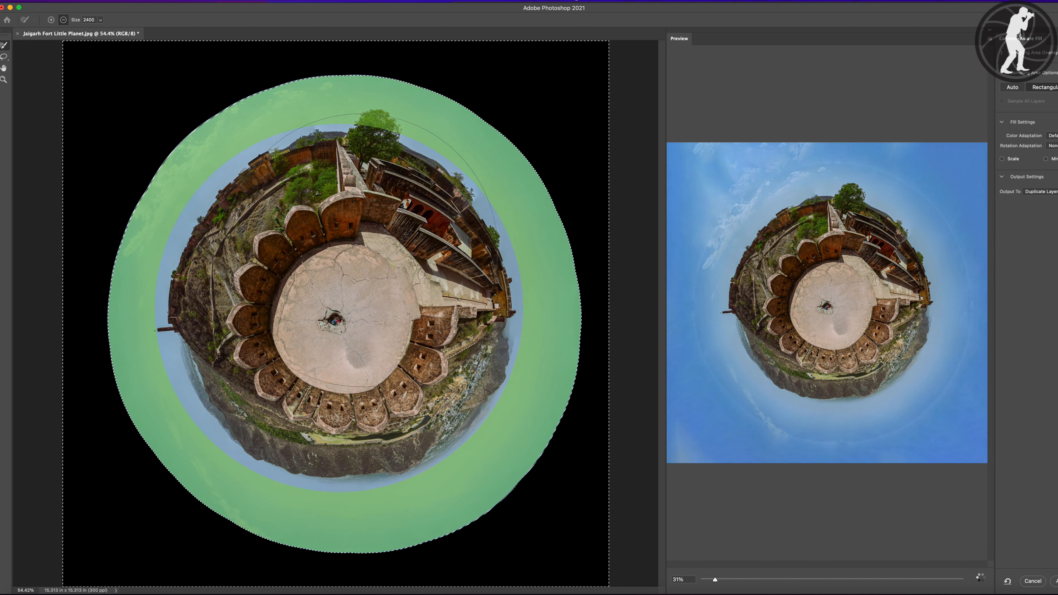
key(bracketleft)
key(bracketleft)
key(bracketleft)
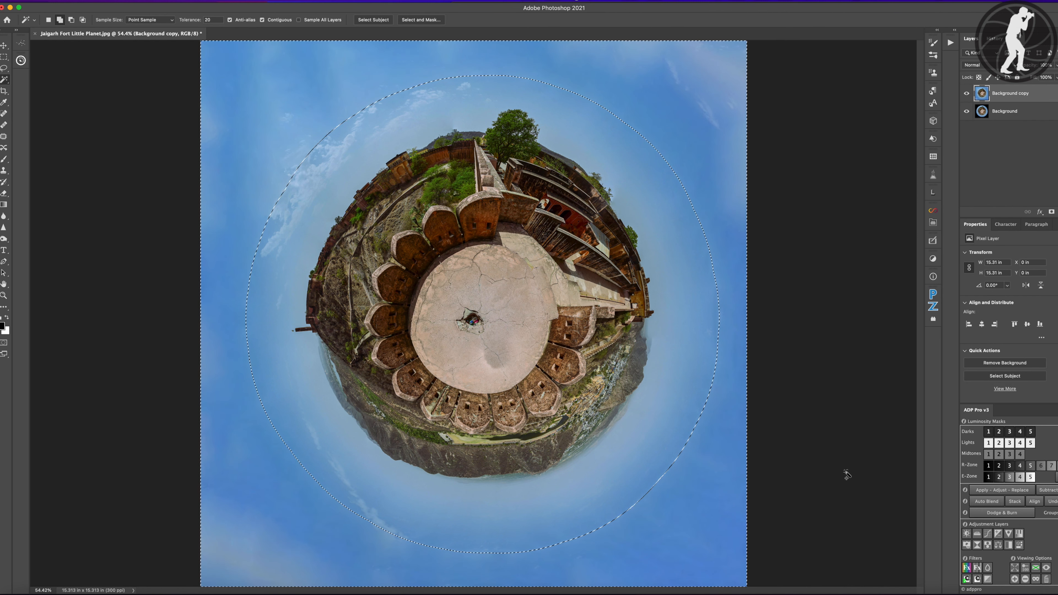
key(super+d)
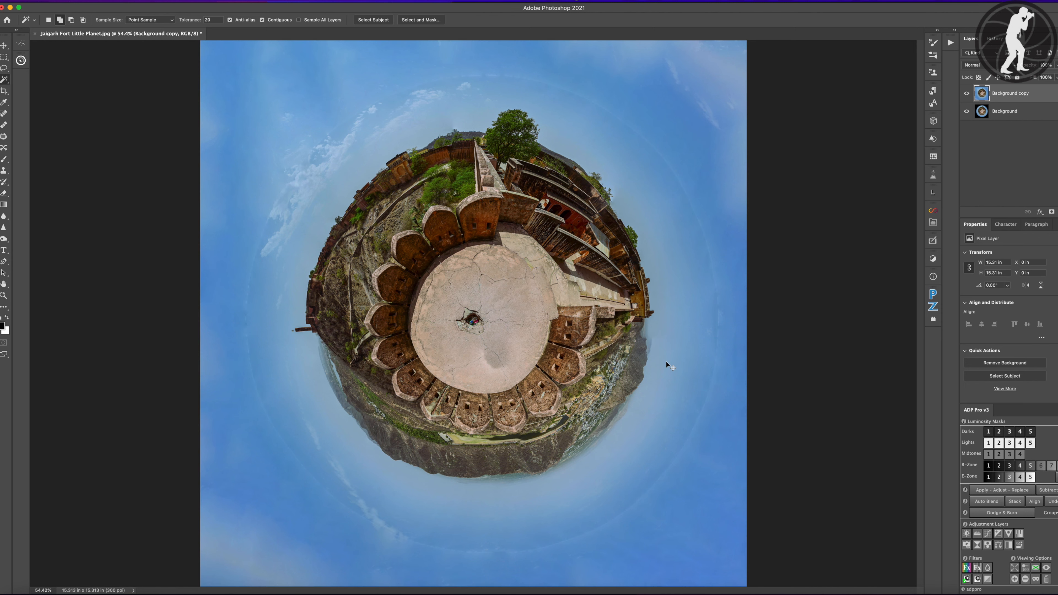
Examine the filled sky at 100% for a visible seam along the original circle's edge.
key(super+equal)
key(super+minus)
key(super+minus)
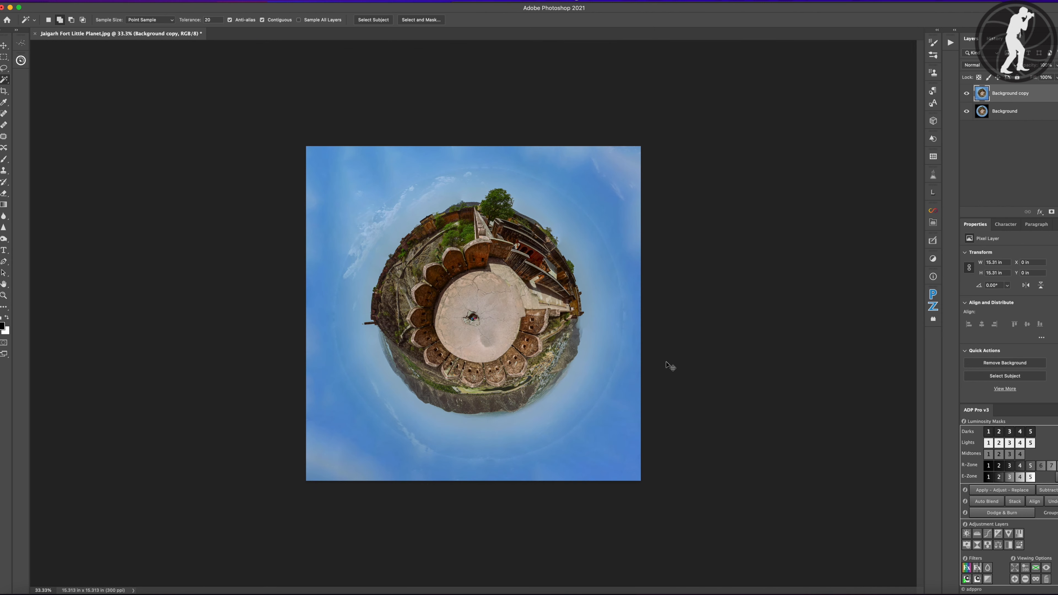
key(super+equal)
key(super+equal)
key(super+equal)
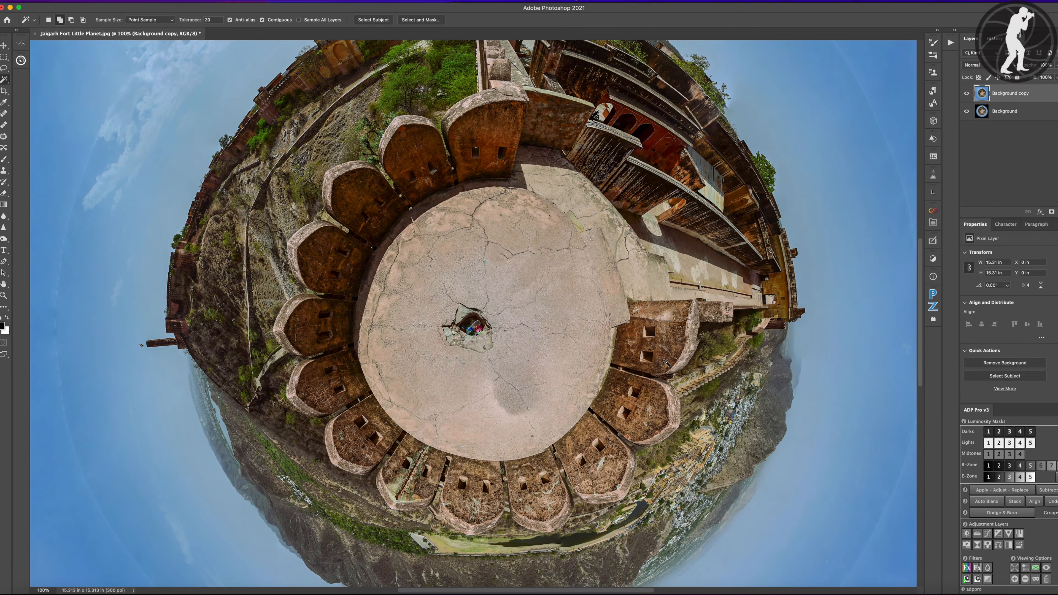
scroll(612, 271, up, 5)
scroll(612, 271, right, 5)
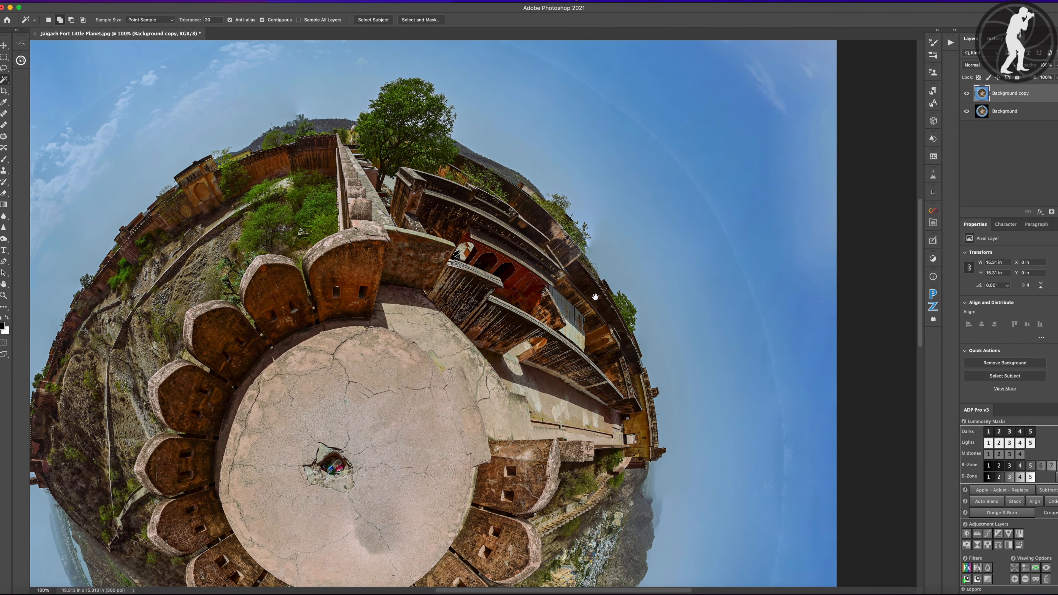
scroll(640, 312, up, 2)
scroll(639, 311, right, 2)
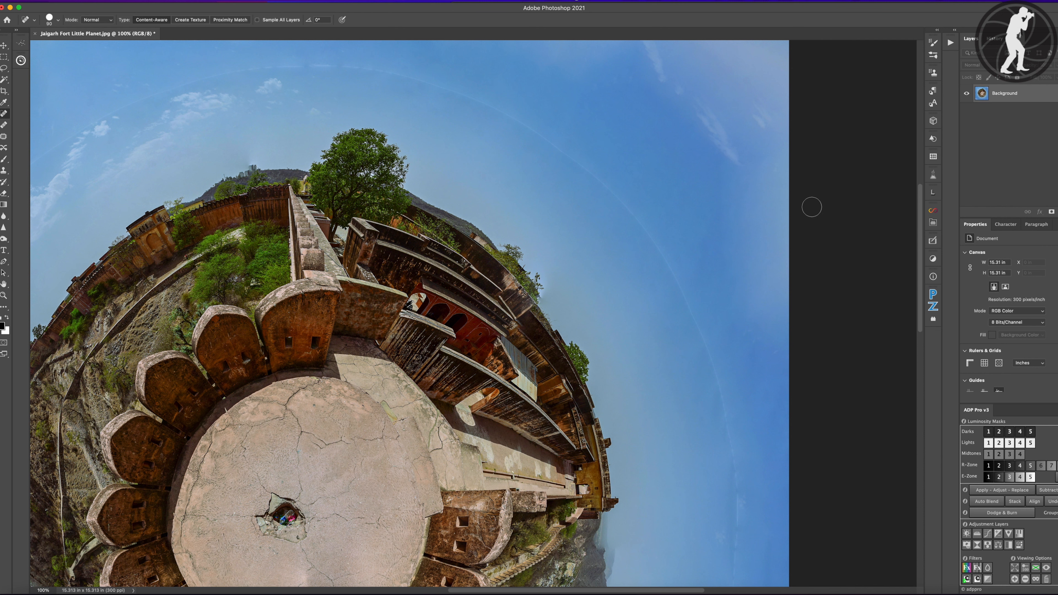
Flatten the image and paint out the circular seam across the upper-right and top sky with the Healing Brush, sampling clean sky.
click(3, 125)
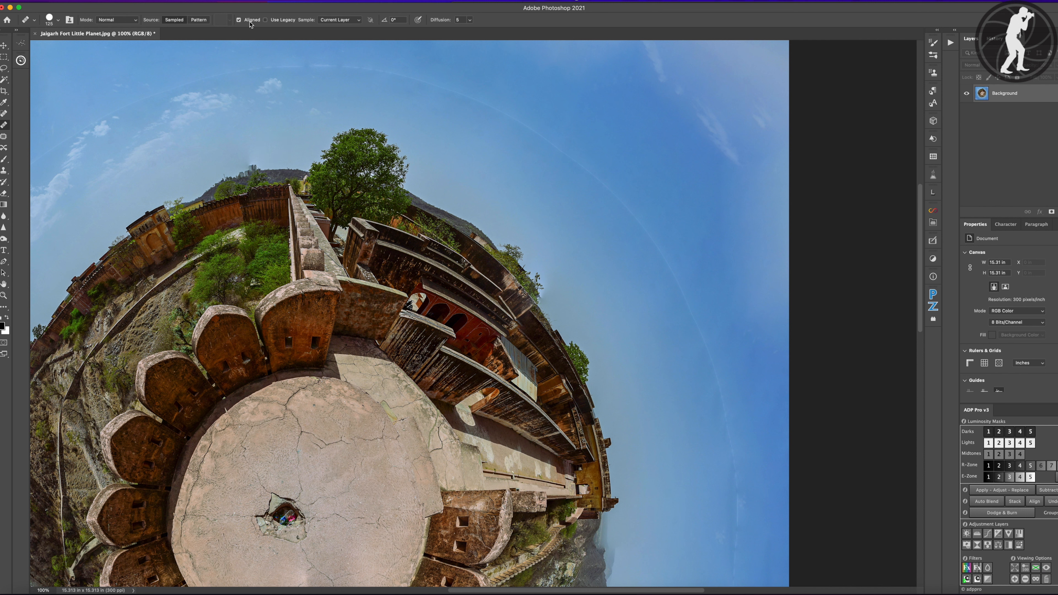
alt+click(669, 212)
scroll(596, 275, up, 5)
scroll(597, 274, left, 3)
drag(594, 260, 541, 225)
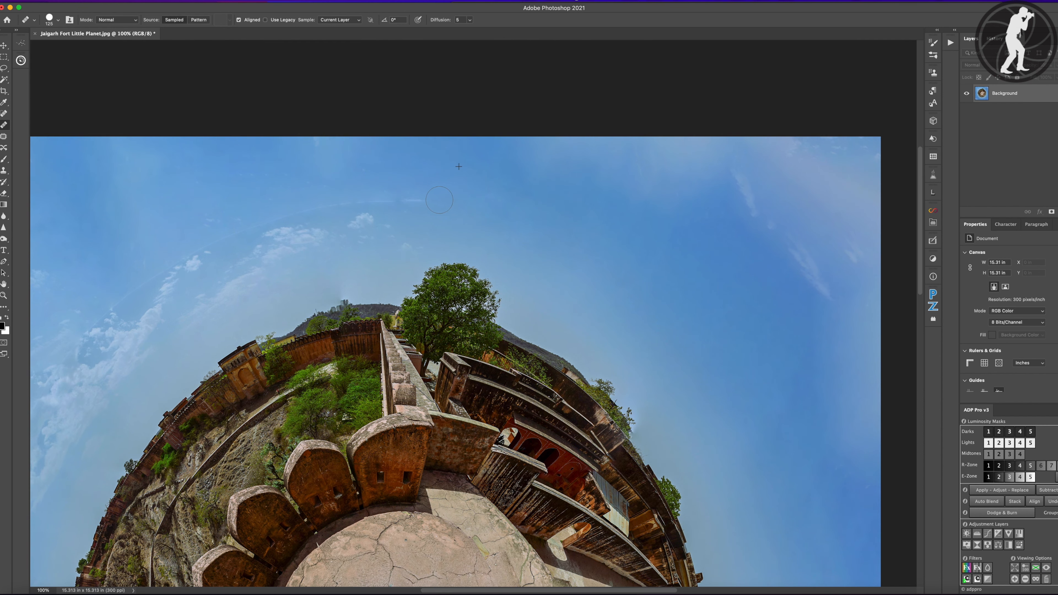
drag(375, 196, 356, 199)
mouse_move(263, 213)
mouse_down()
mouse_move(235, 214)
mouse_move(258, 212)
mouse_move(186, 253)
mouse_move(569, 207)
mouse_up()
Heal the seam down the image's left sky and along the lower-left cloud streak, sampling nearby clean sky.
mouse_move(469, 228)
mouse_down()
mouse_move(408, 262)
mouse_move(540, 137)
mouse_up()
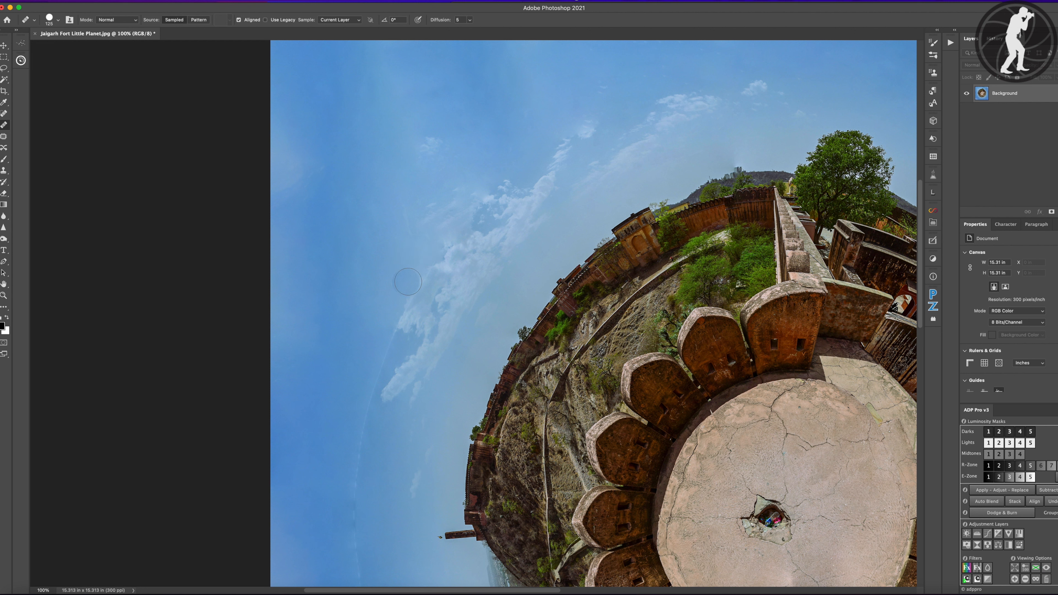
alt+click(380, 291)
mouse_move(396, 300)
mouse_down()
mouse_move(405, 298)
mouse_move(380, 336)
mouse_up()
scroll(453, 366, down, 5)
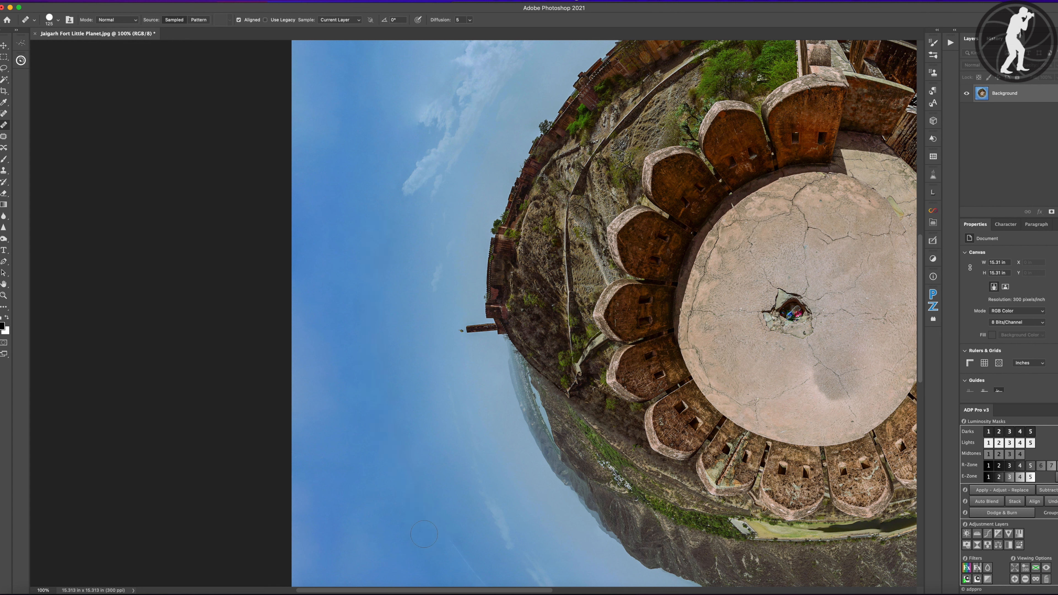
drag(544, 486, 418, 239)
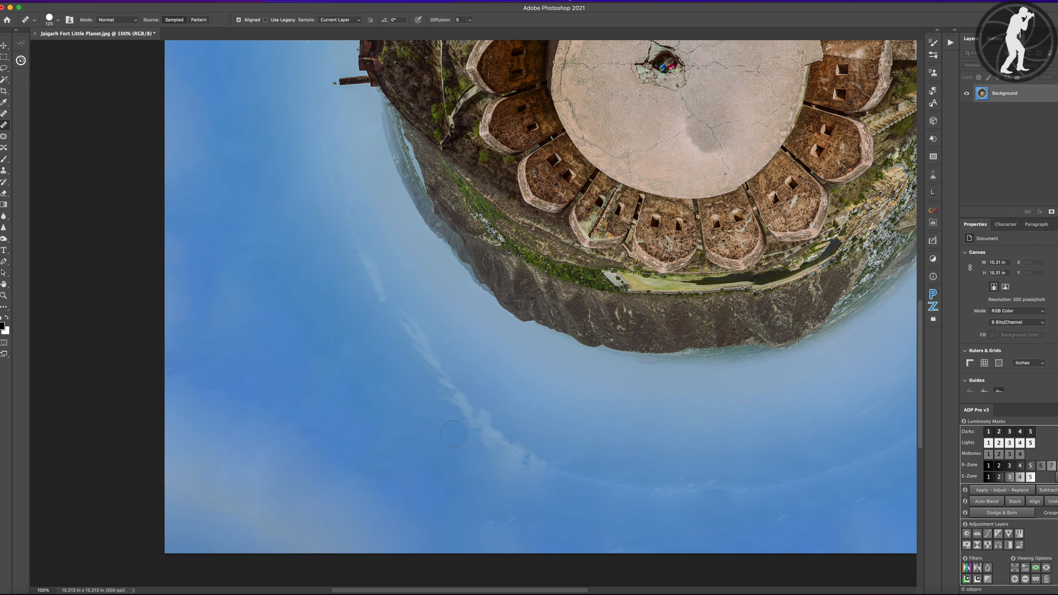
drag(479, 443, 525, 470)
Heal the seam through the lower-right and right-hand sky with freshly sampled sky, undoing the last stroke.
drag(742, 491, 254, 401)
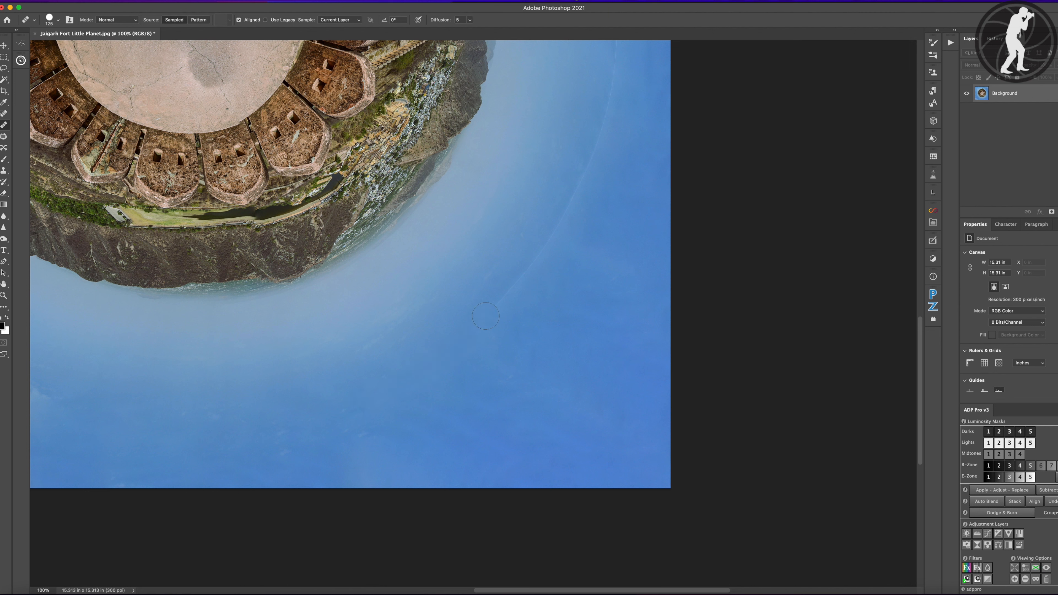
alt+click(518, 339)
click(498, 310)
drag(590, 208, 463, 452)
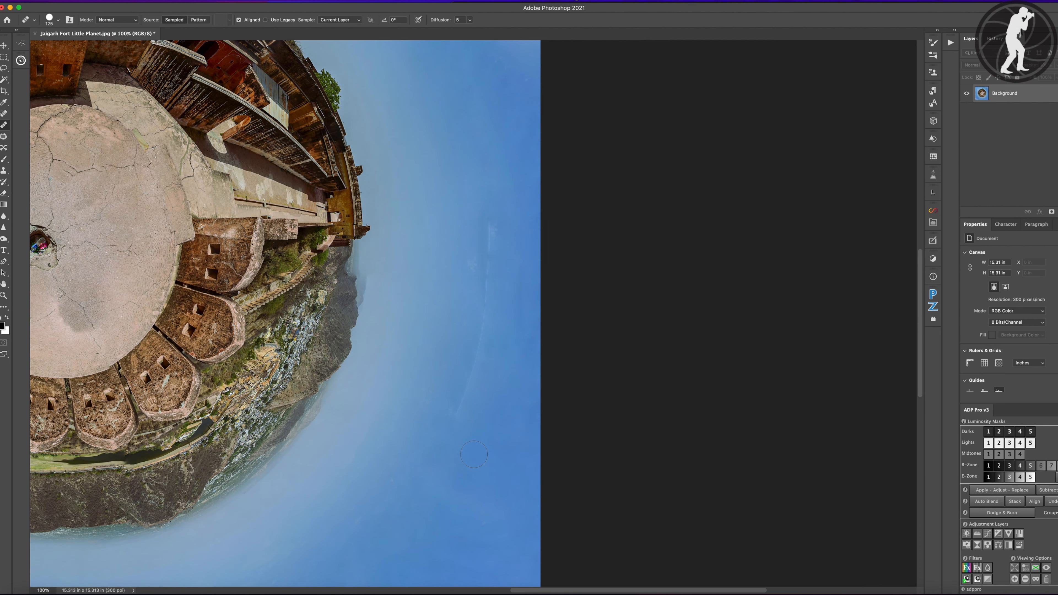
alt+click(501, 422)
drag(451, 422, 455, 414)
drag(463, 350, 472, 338)
drag(477, 289, 483, 294)
key(super+z)
key(super+0)
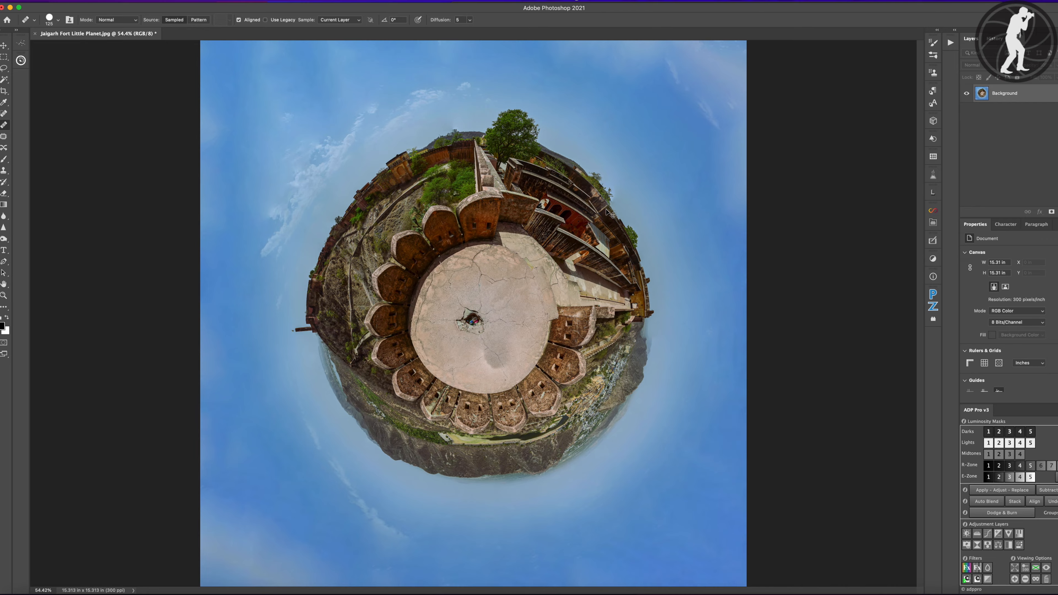
Inspect the terrace, bastions, hillsides and surrounding sky at 200% for remaining flaws.
key(super+equal)
key(super+equal)
key(super+equal)
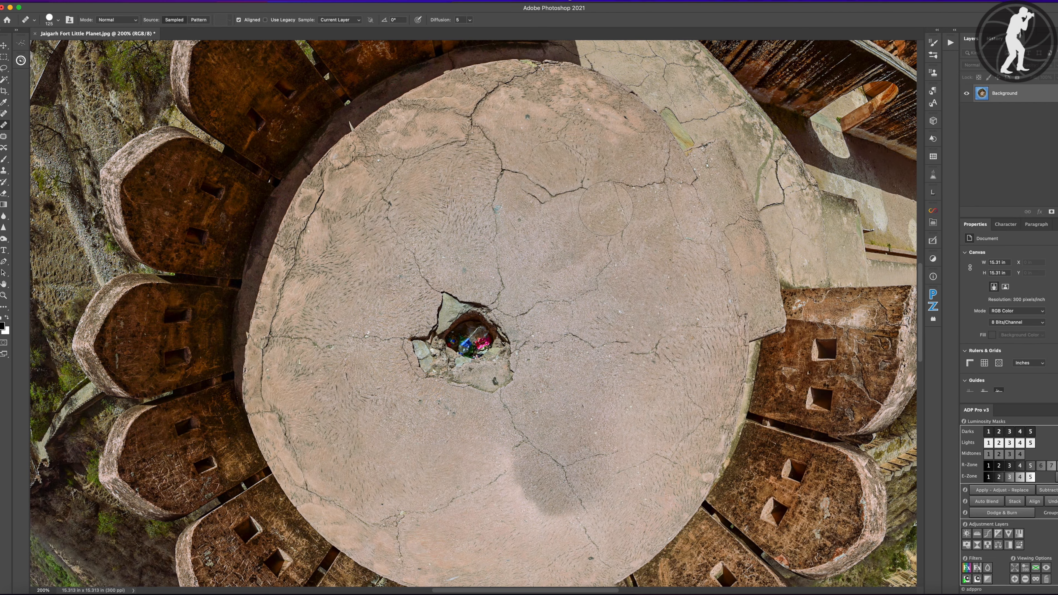
drag(487, 168, 491, 316)
drag(460, 189, 545, 234)
drag(549, 103, 557, 238)
drag(534, 112, 594, 118)
drag(375, 183, 460, 138)
drag(309, 330, 373, 179)
drag(343, 376, 364, 259)
drag(346, 446, 349, 335)
drag(337, 373, 405, 289)
drag(429, 461, 418, 315)
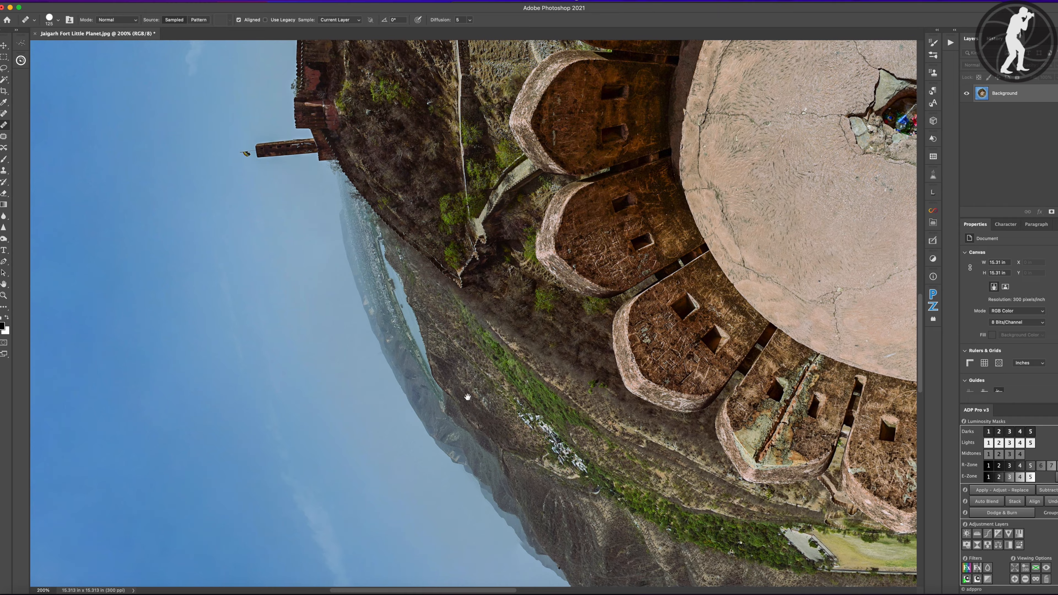
drag(467, 397, 408, 302)
drag(528, 433, 472, 366)
drag(506, 416, 417, 399)
drag(573, 434, 396, 415)
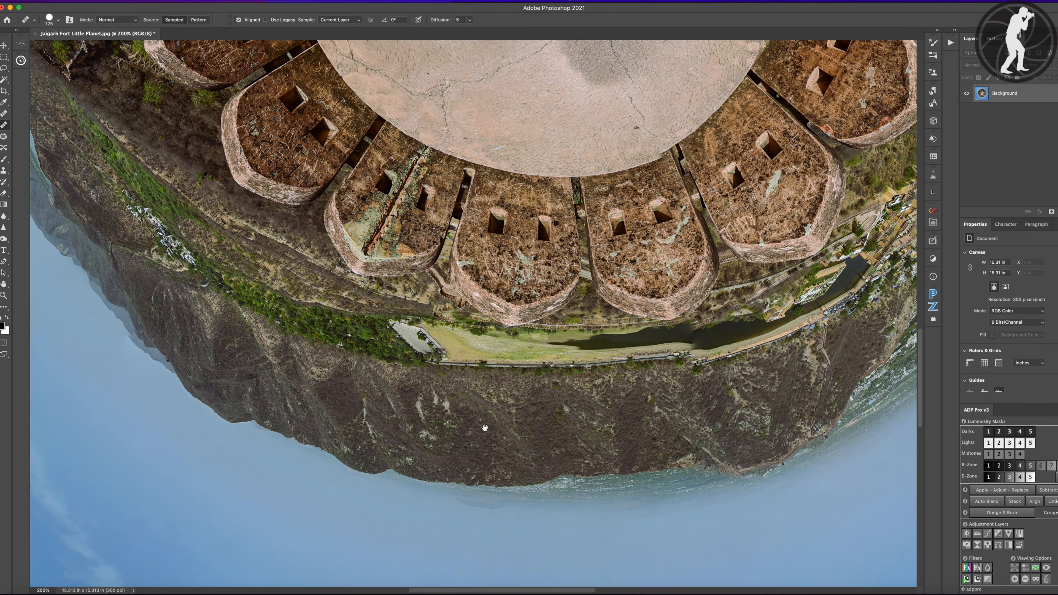
drag(524, 439, 389, 432)
drag(625, 432, 481, 459)
drag(624, 300, 576, 392)
drag(674, 276, 704, 503)
drag(618, 136, 645, 227)
drag(580, 175, 617, 290)
drag(592, 203, 612, 272)
drag(508, 169, 642, 178)
key(super+0)
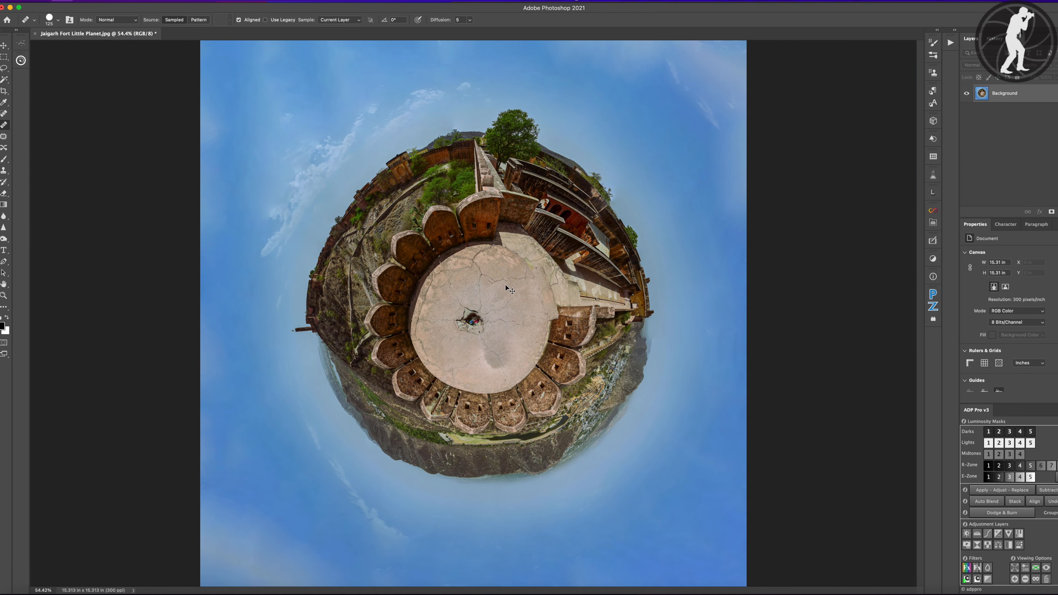
Save the image as Jaigarh Fort Little Planet Edited.jpg in Final Output at JPEG quality 12, baseline standard, and close the document and Photoshop window.
key(shift+super+s)
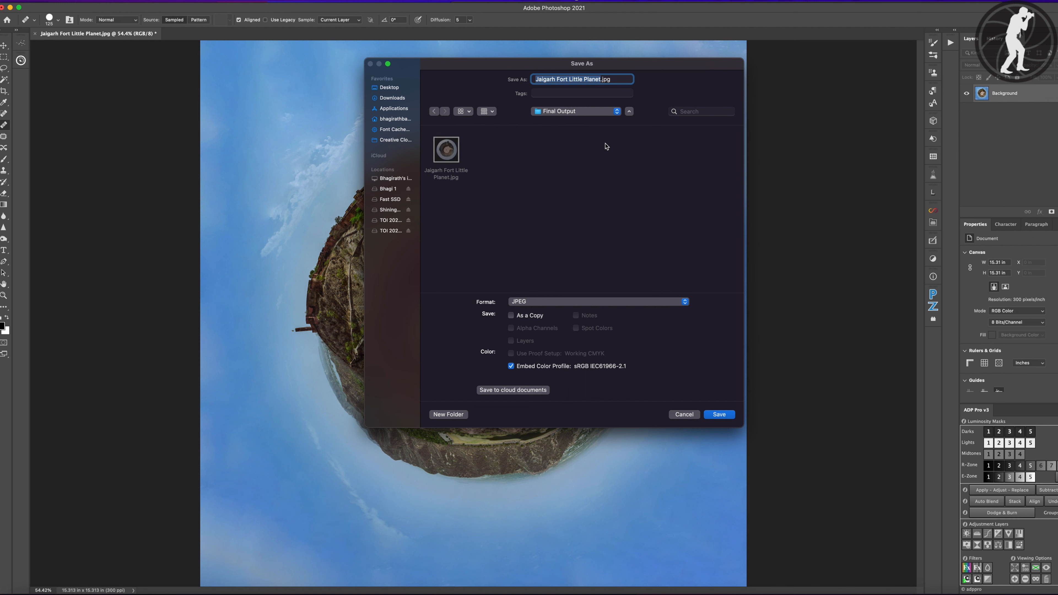
key(Right)
text(Final)
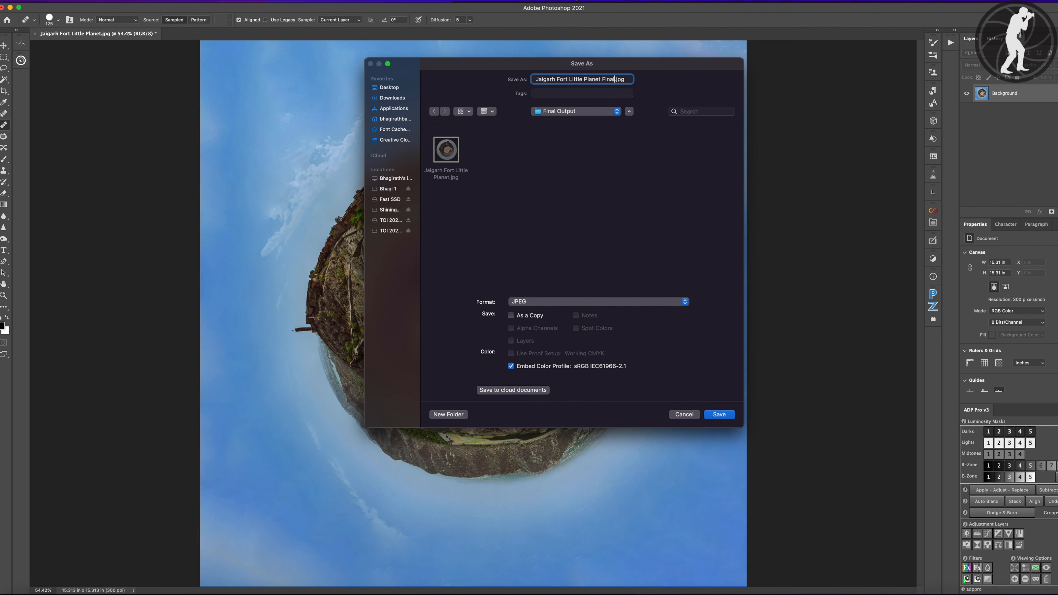
key(BackSpace)
key(BackSpace)
key(BackSpace)
key(BackSpace)
key(BackSpace)
text(Edited)
click(720, 414)
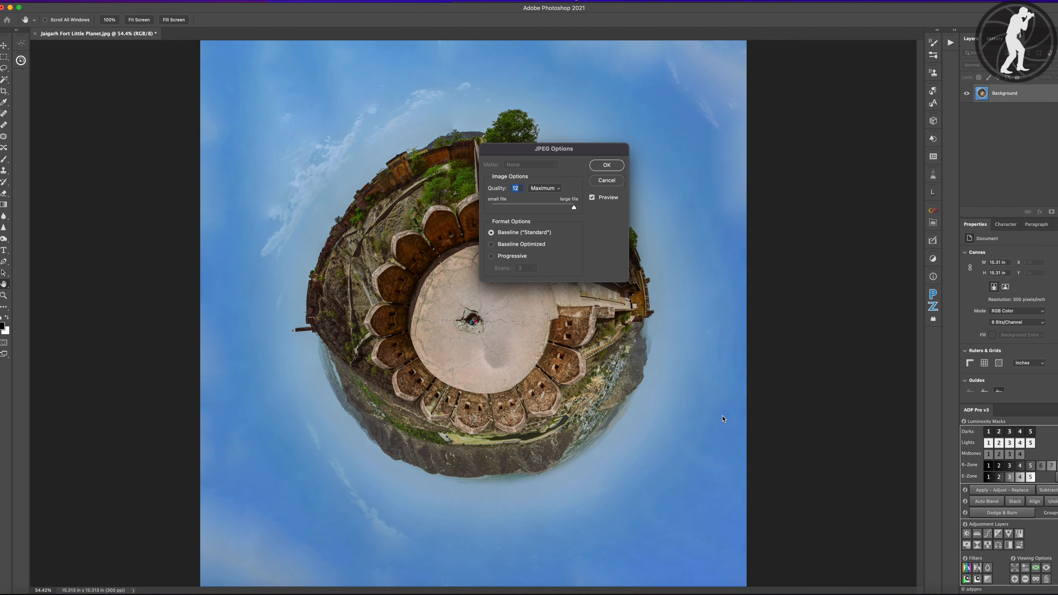
click(604, 165)
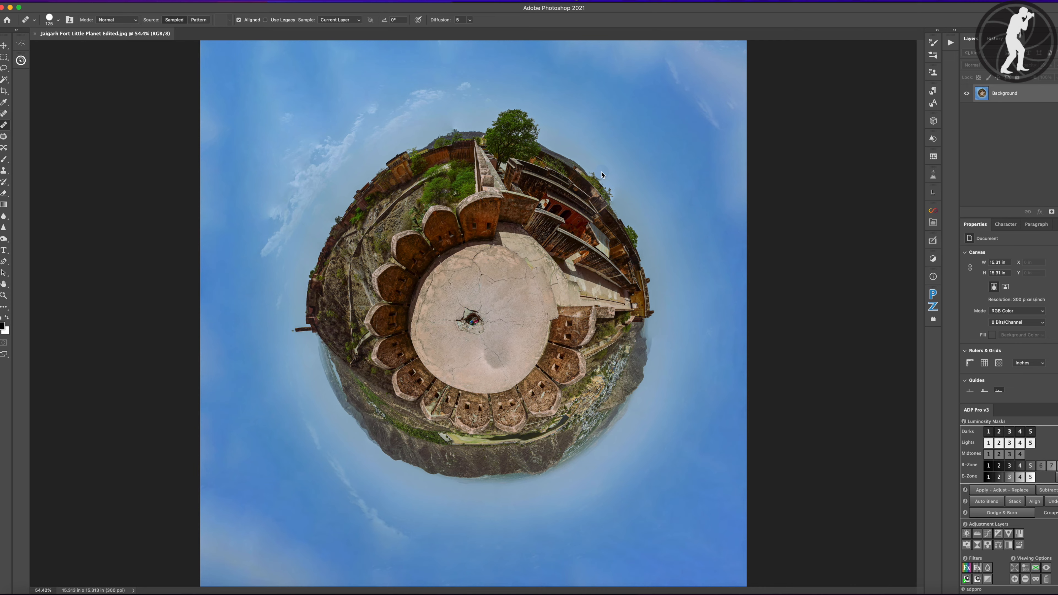
key(super+w)
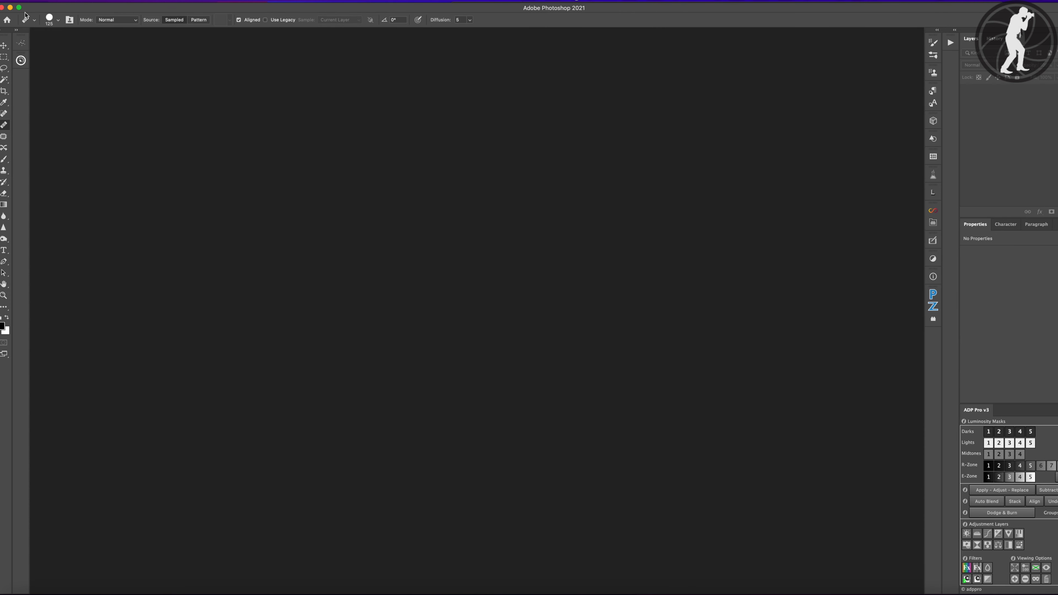
click(10, 7)
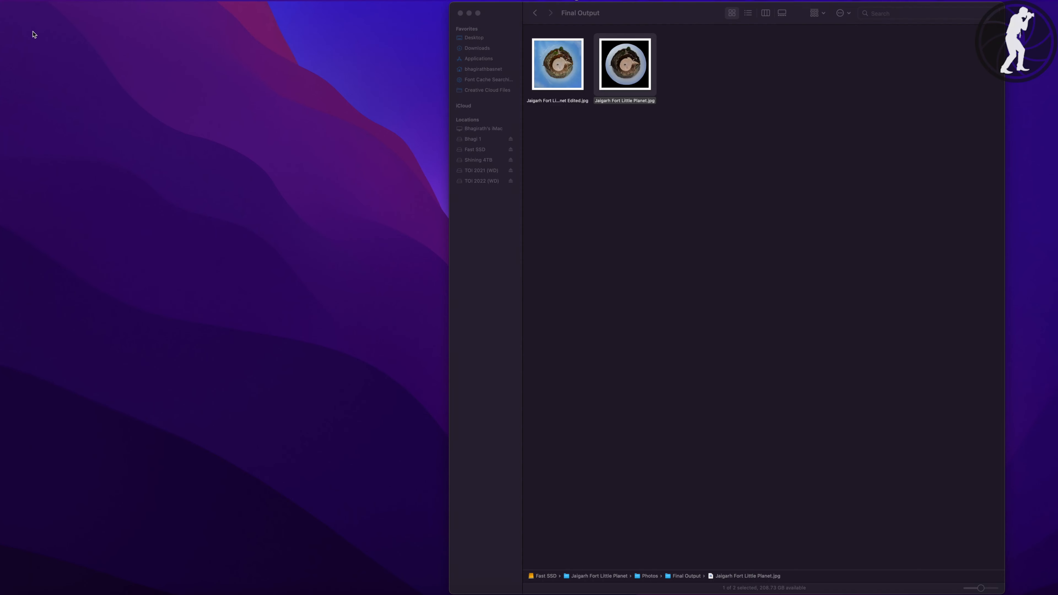
In Finder's Final Output folder, preview Jaigarh Fort Little Planet Edited.jpg and the original JPEG, alternating between them to compare before and after.
click(559, 74)
key(space)
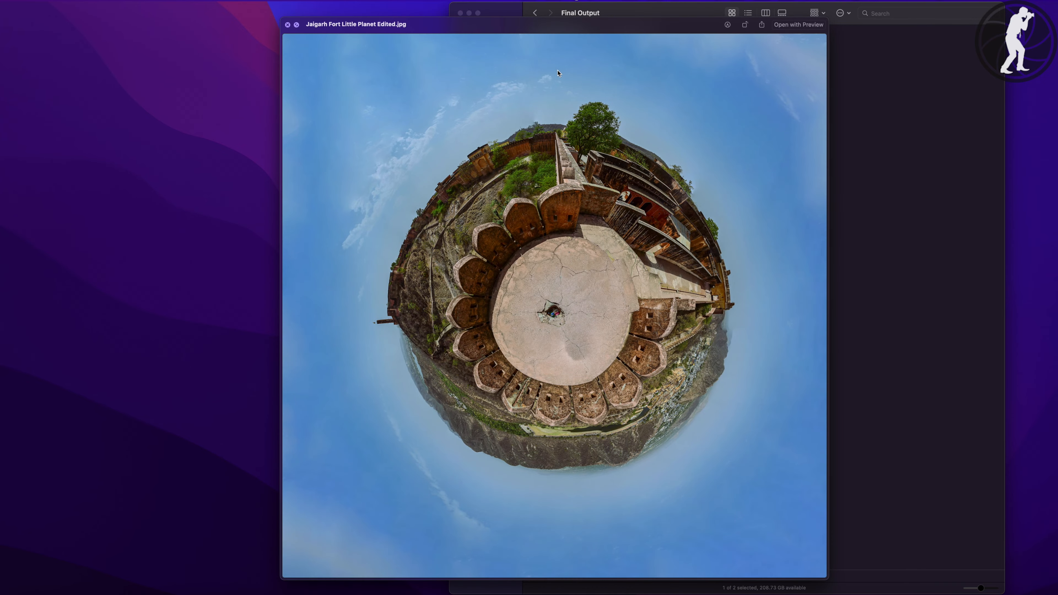
key(space)
click(624, 66)
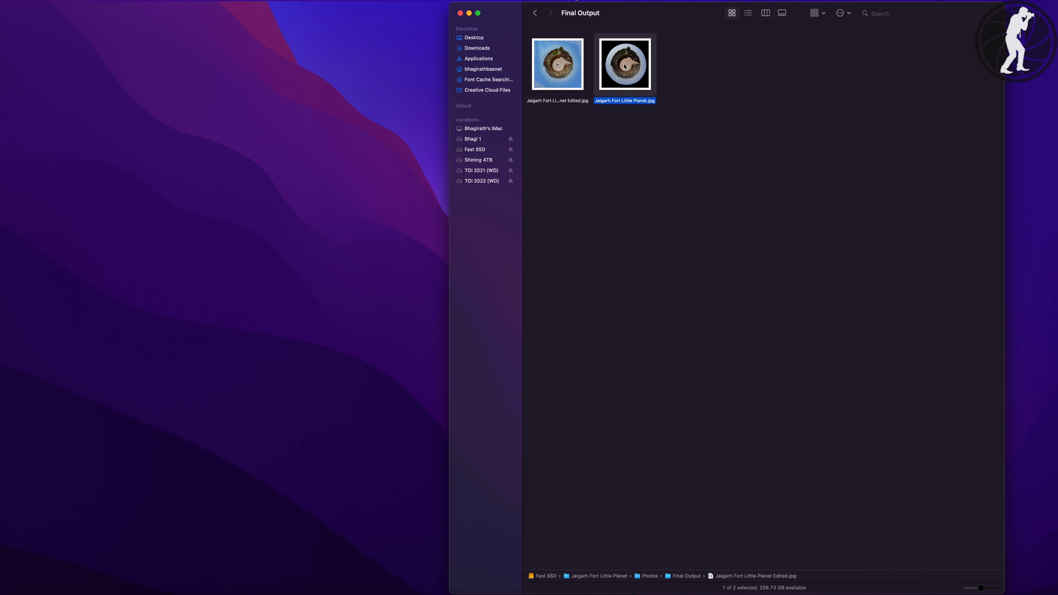
key(space)
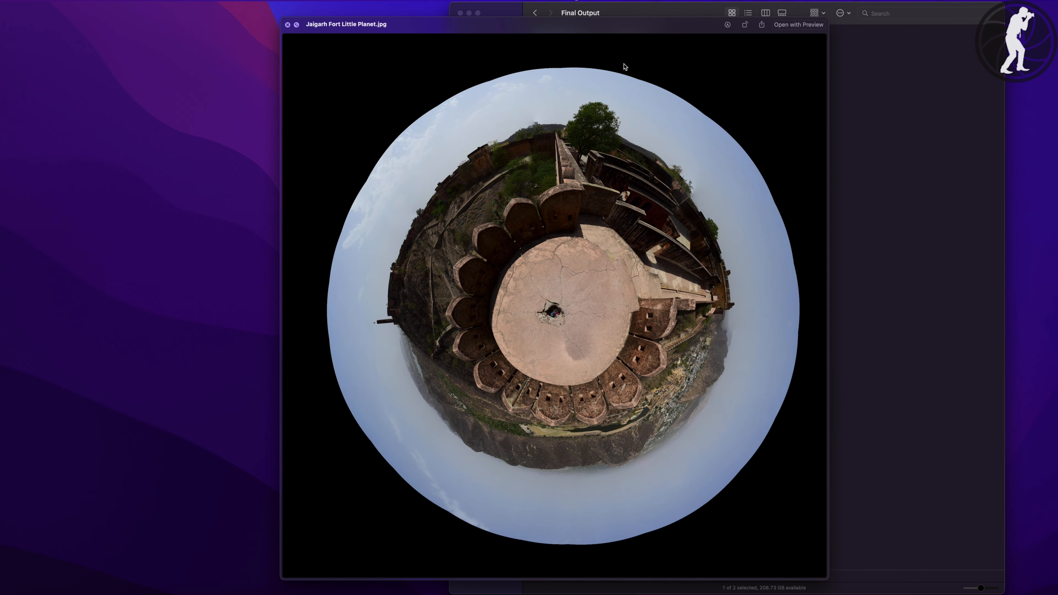
key(Left)
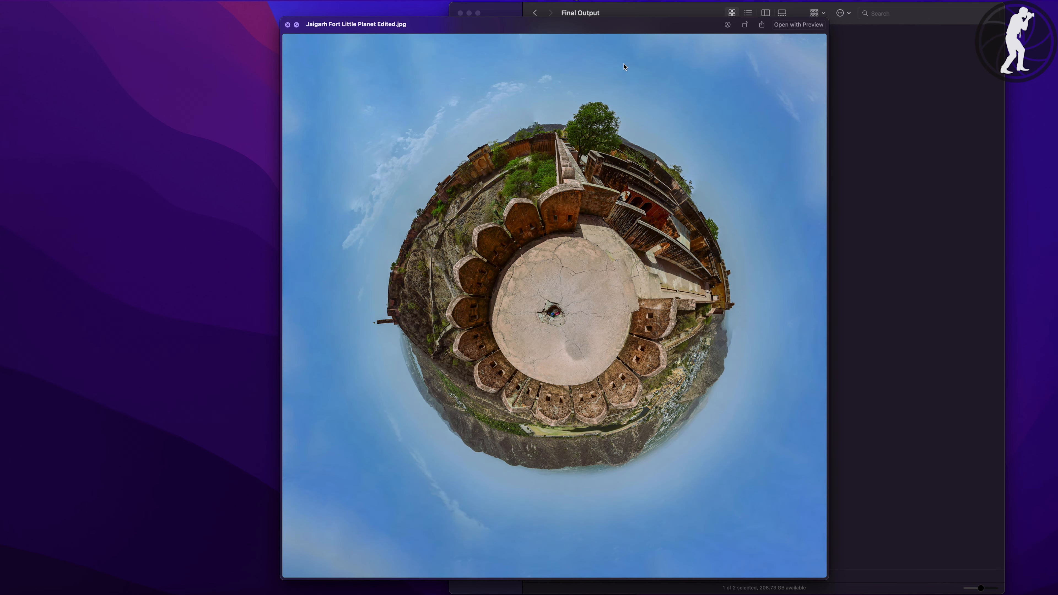
key(Right)
key(Left)
key(Right)
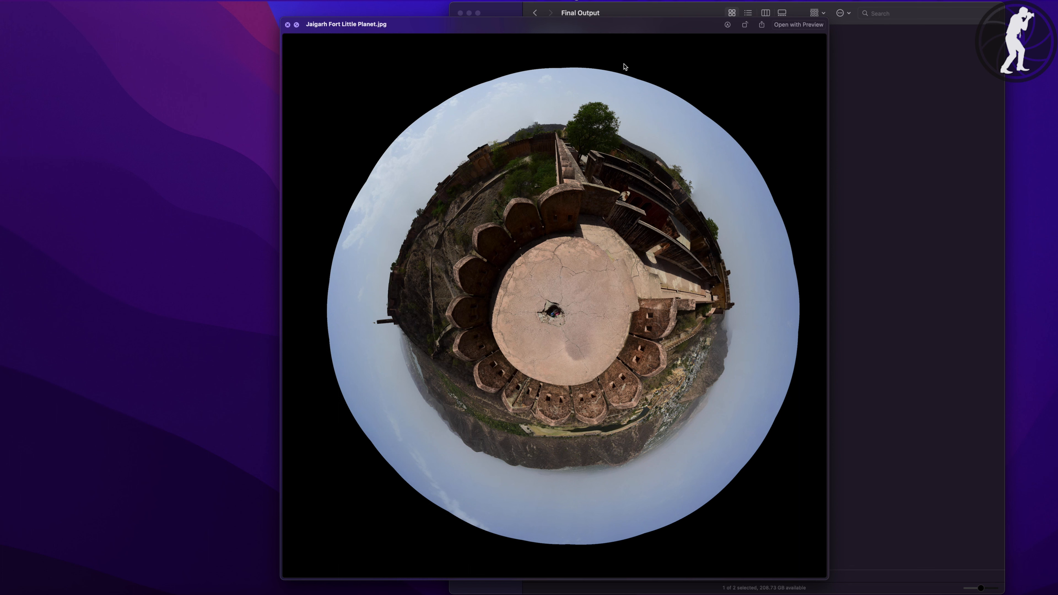
key(Left)
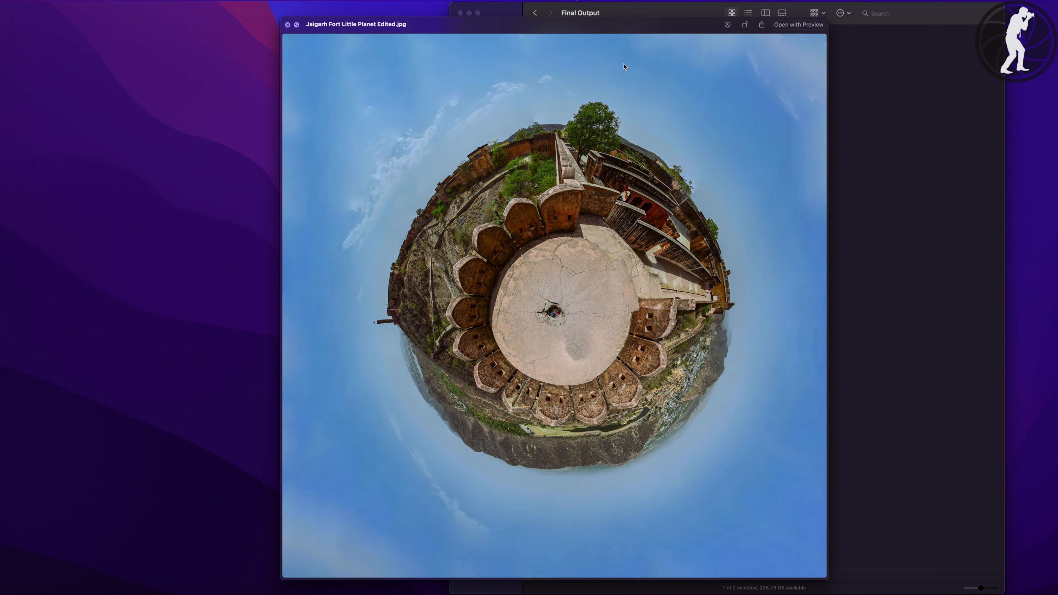